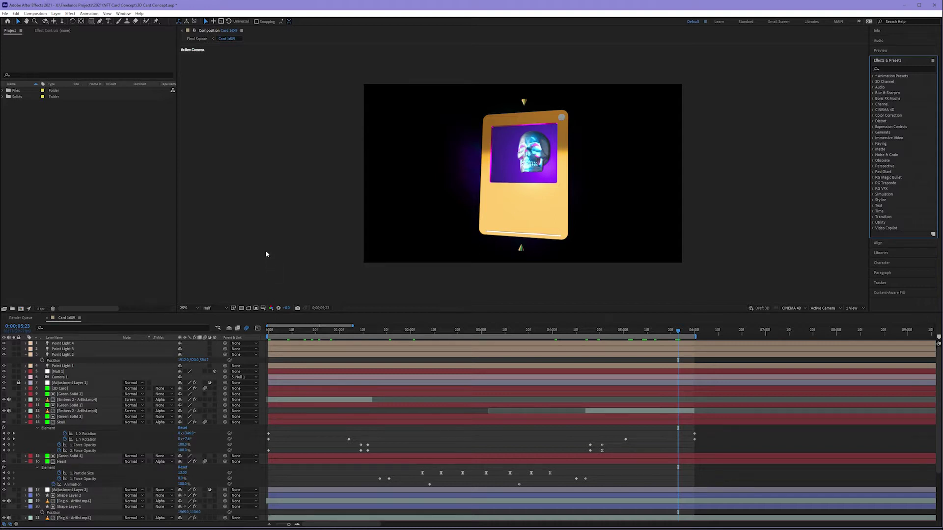
# Maximize the Project panel with tilde so only the Files and Solids folders show.
pyautogui.click(248, 226)
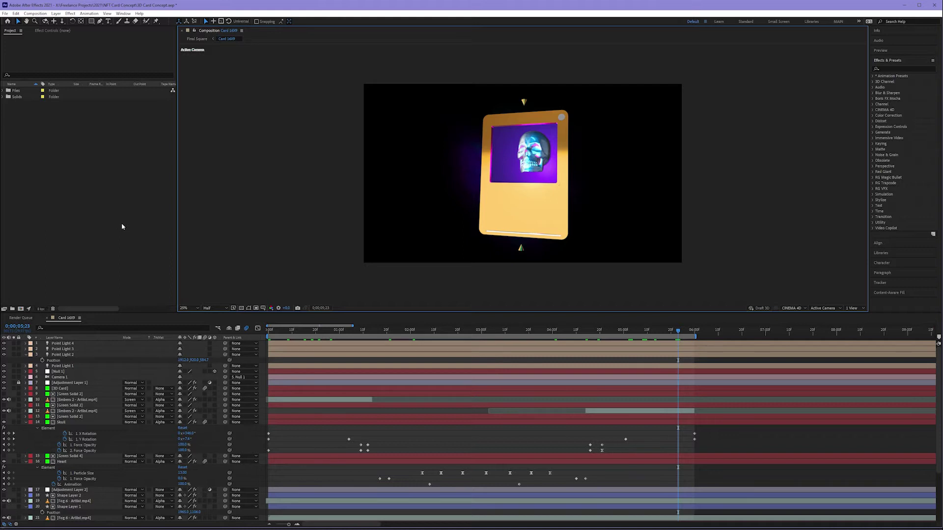
pyautogui.press('`')
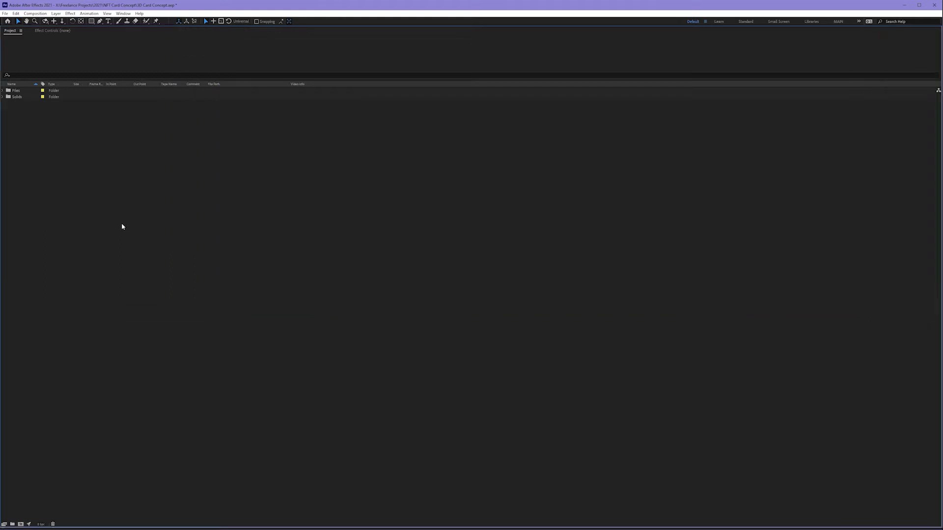
# Restore the Project panel, toggle Composition and Timeline full screen, then maximize Premiere's program monitor.
pyautogui.press('`')
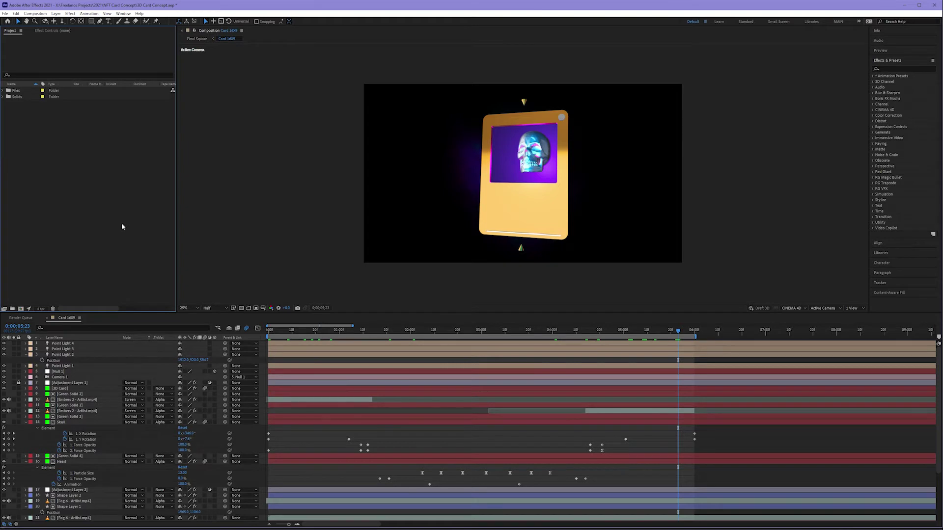
pyautogui.press('`')
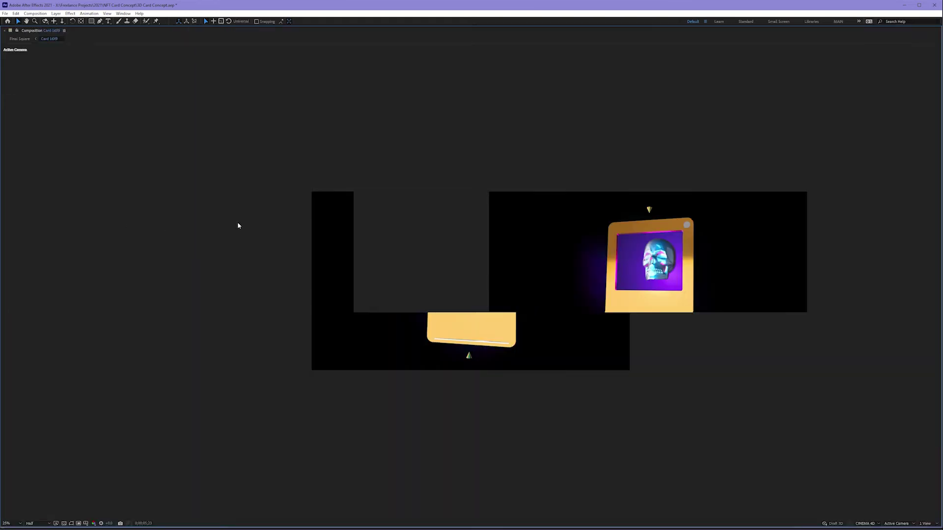
pyautogui.press('`')
pyautogui.press('`')
pyautogui.press('`')
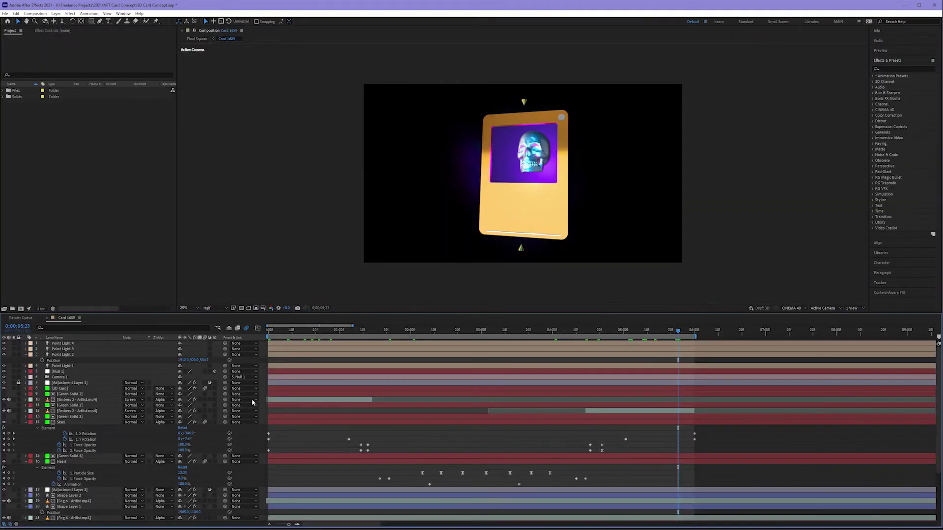
pyautogui.press('`')
pyautogui.press('`')
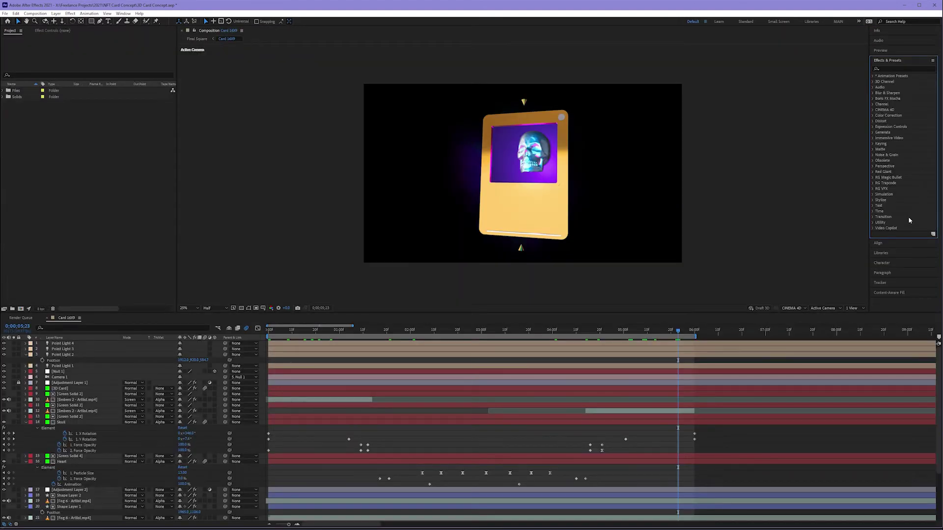
pyautogui.press('`')
pyautogui.press('`')
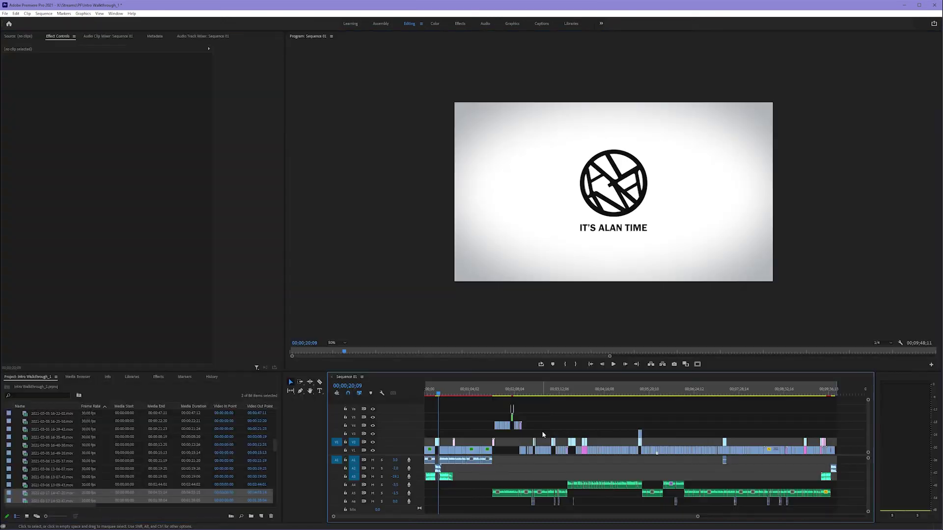